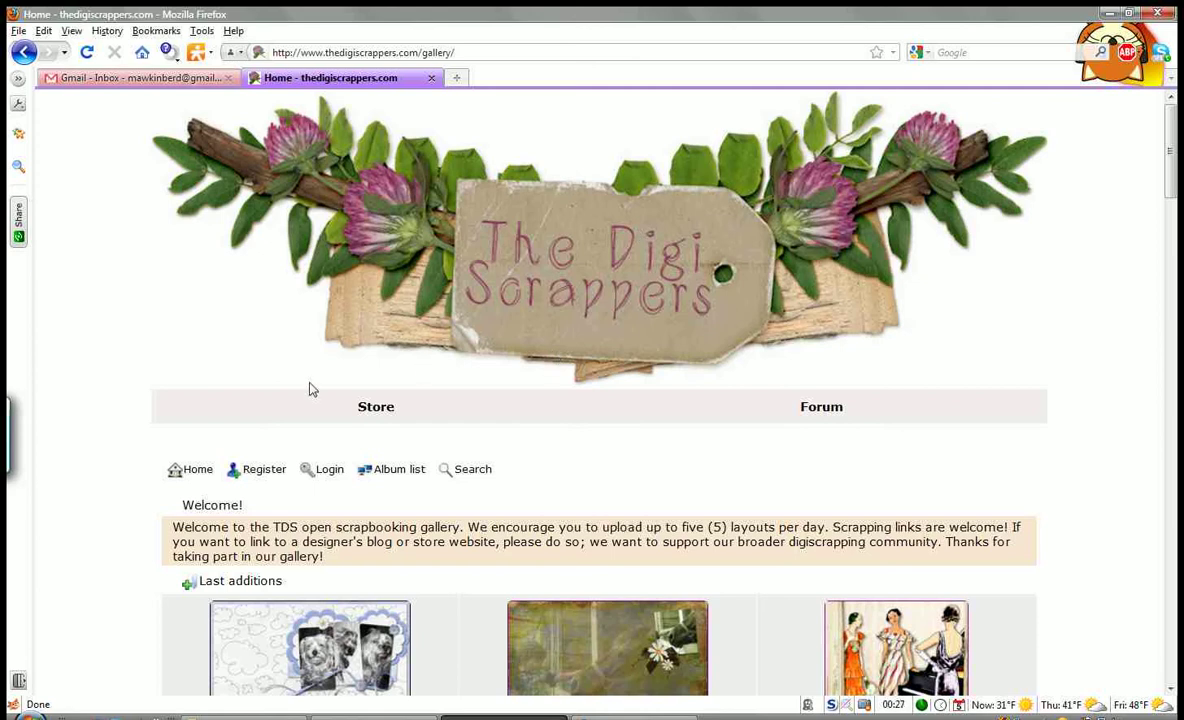
# Open the account registration page from the gallery home page
pyautogui.click(263, 474)
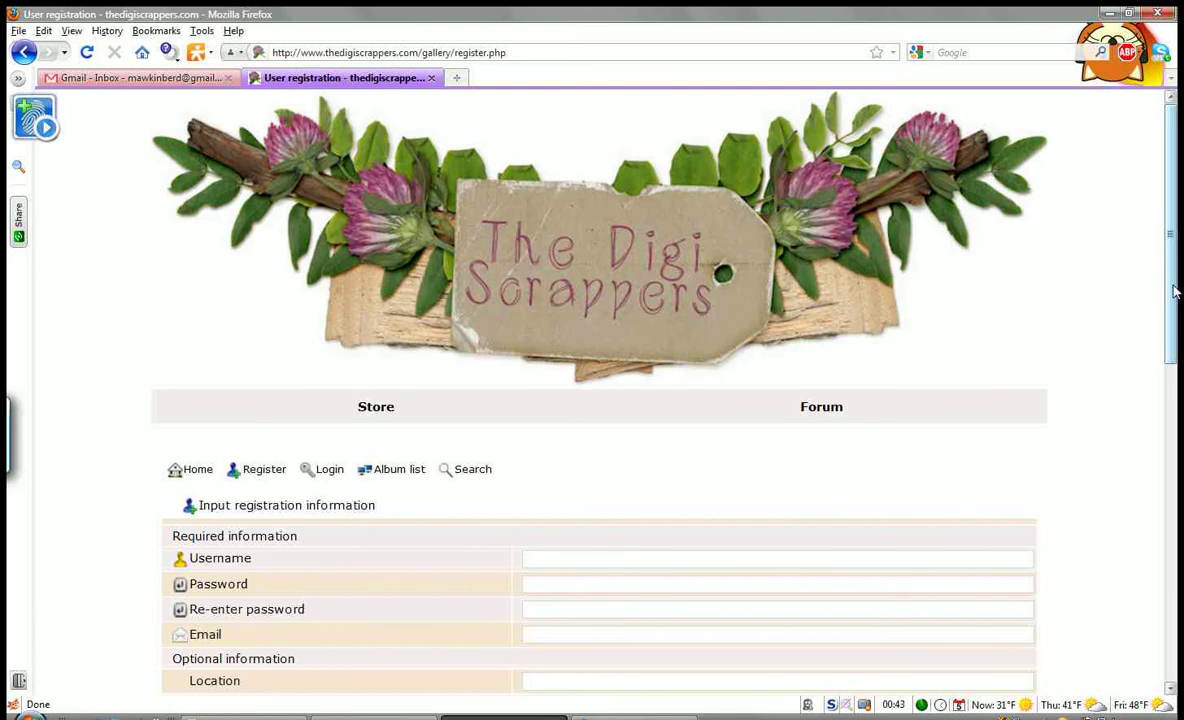
# Enter the new username and type the chosen password into both password fields
pyautogui.scroll(-1, 1166, 318)
pyautogui.moveTo(1166, 318); pyautogui.dragTo(1136, 443)
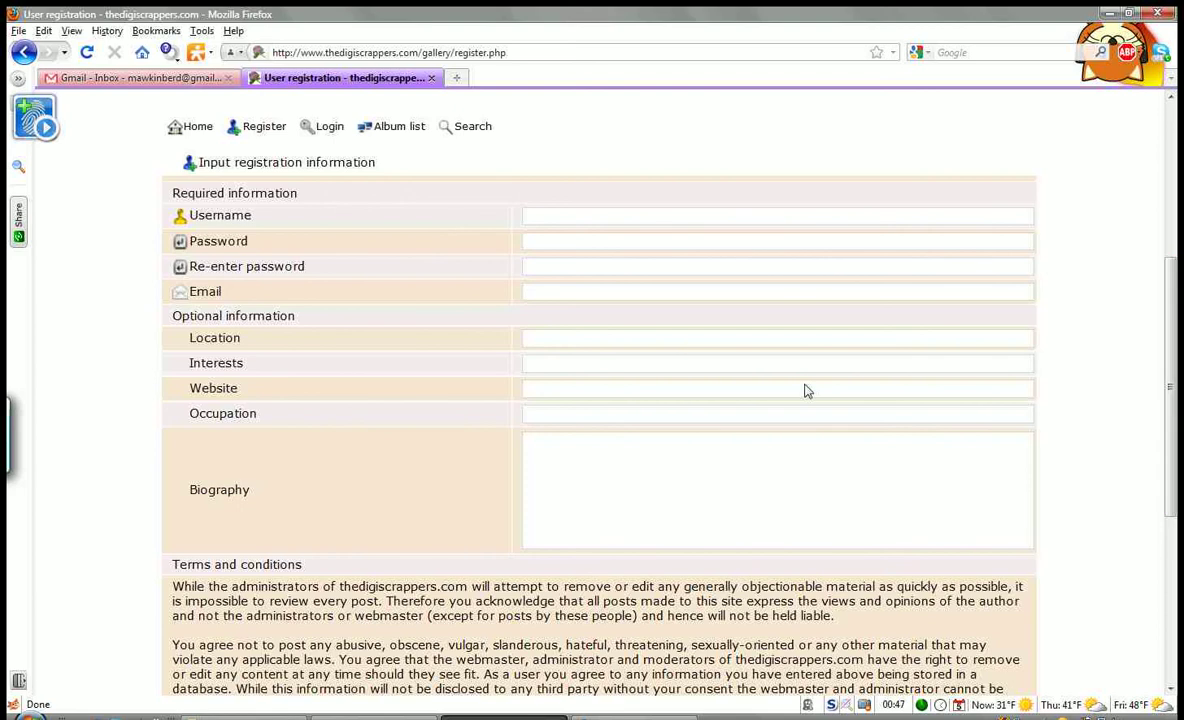
pyautogui.click(566, 216)
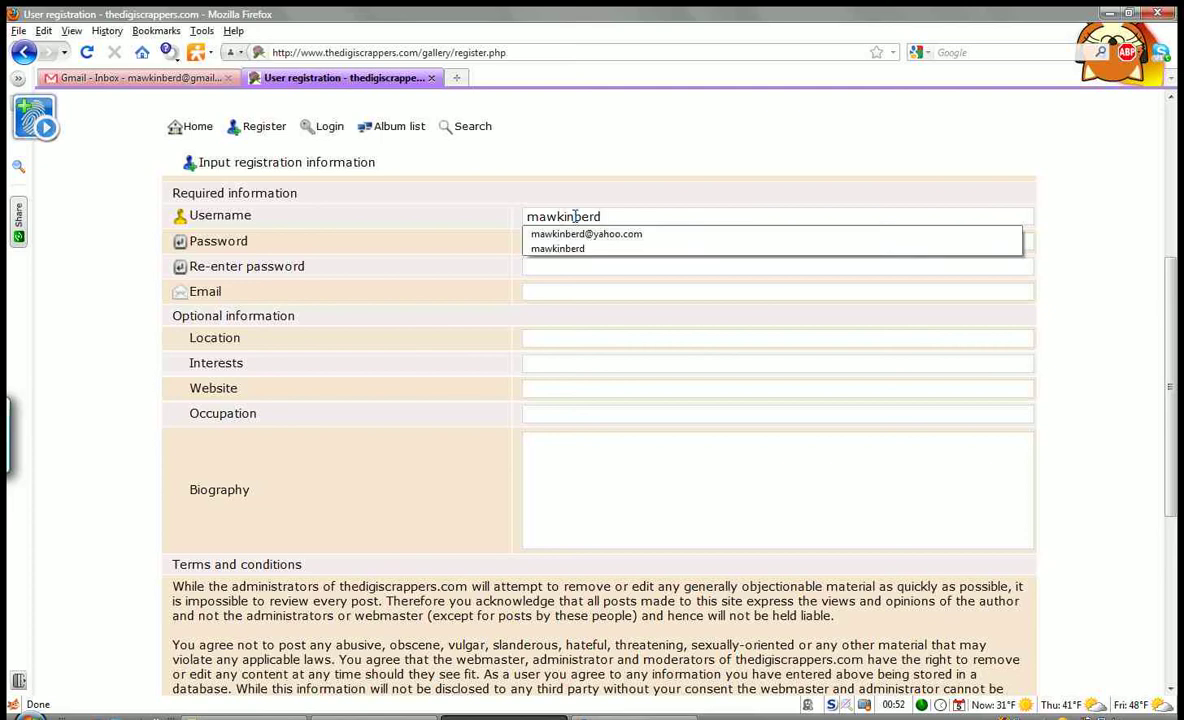
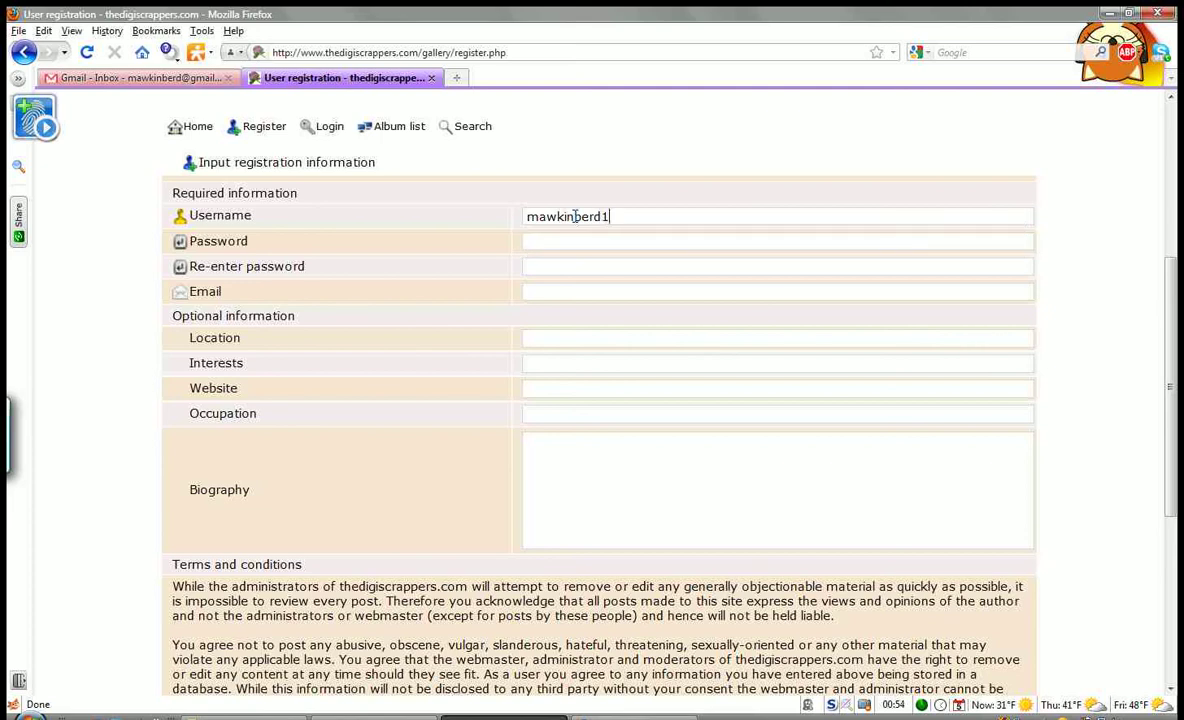
pyautogui.press('Tab')
pyautogui.press('Tab')
# Fill the Email field with the Gmail address from the autocomplete suggestions
pyautogui.press('Tab')
pyautogui.write('mawki')
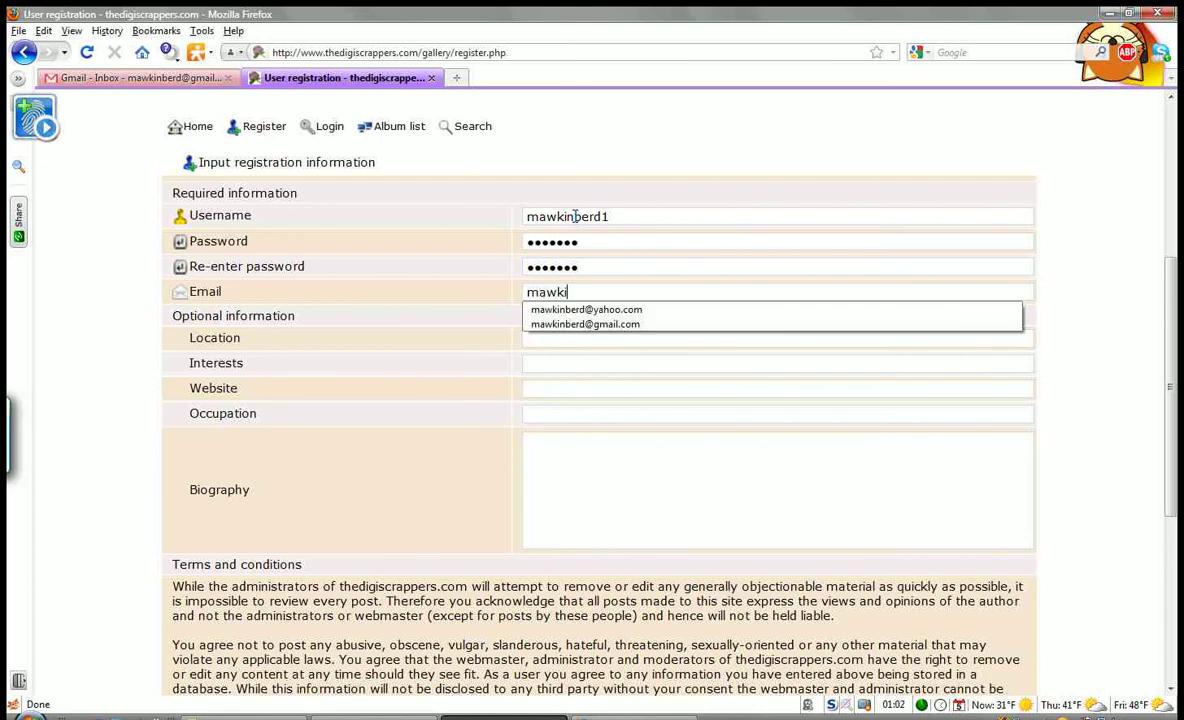
pyautogui.press('Down')
pyautogui.press('Down')
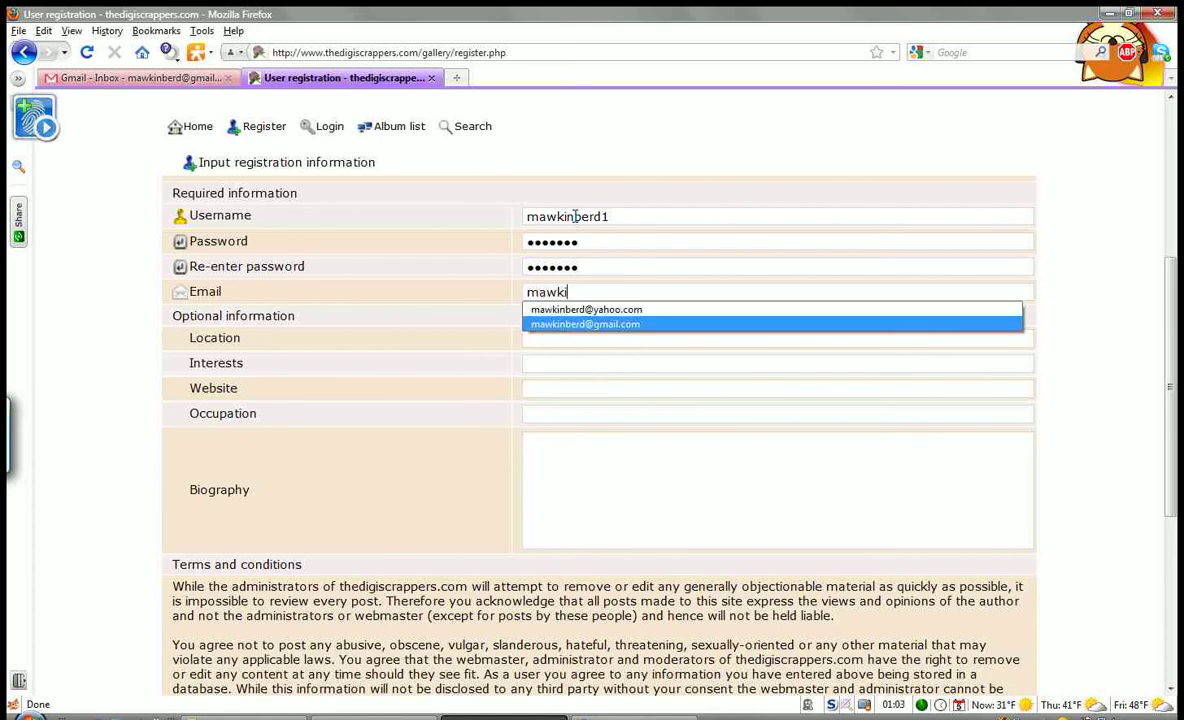
pyautogui.press('Return')
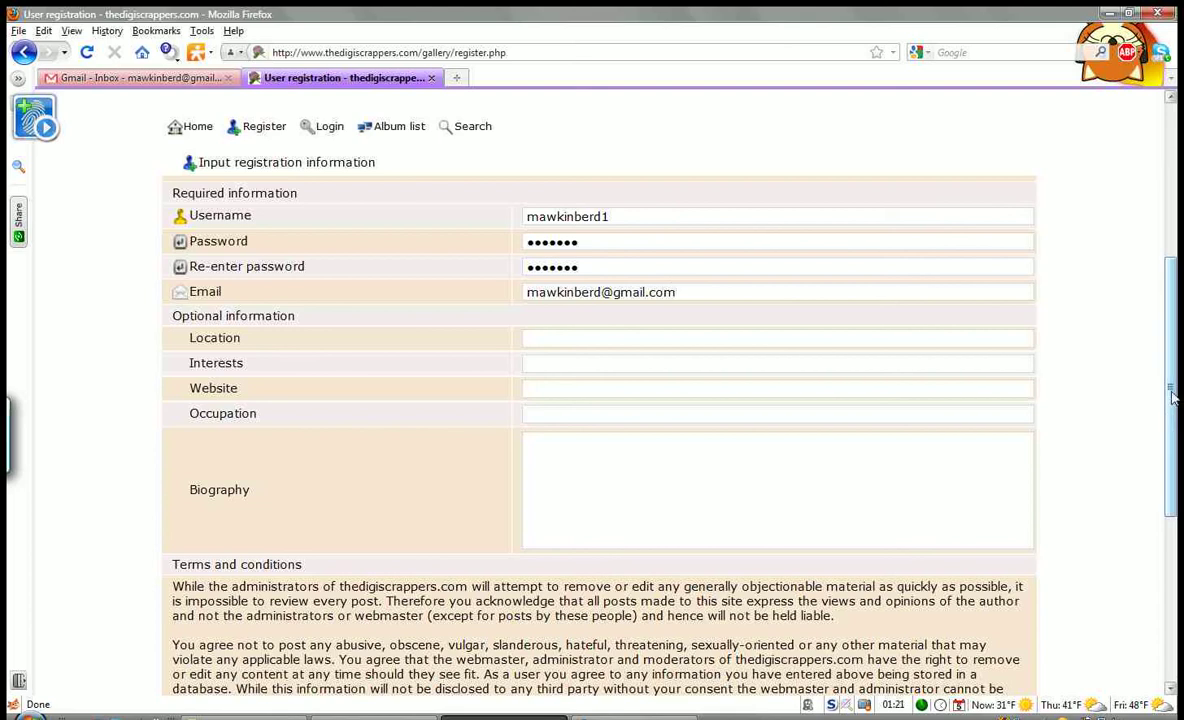
# Accept the terms, enter the confirmation code with its last letter corrected, and submit the registration
pyautogui.moveTo(1172, 393); pyautogui.dragTo(1163, 560)
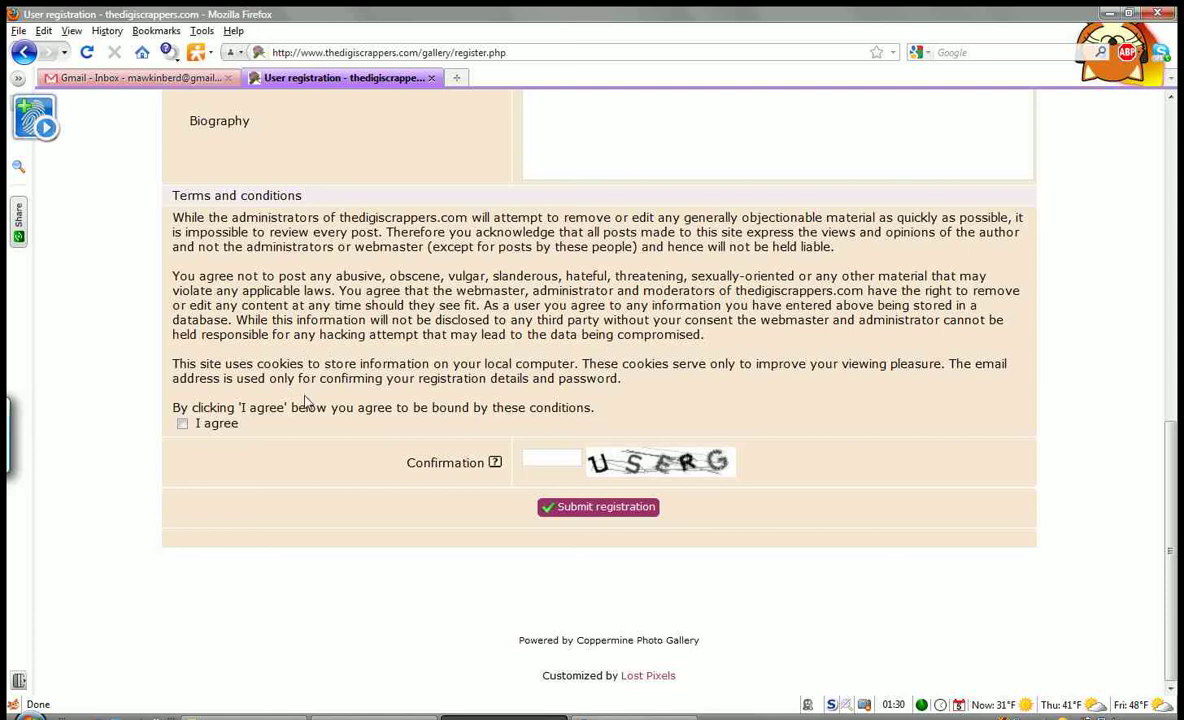
pyautogui.click(182, 424)
pyautogui.click(182, 424)
pyautogui.click(538, 459)
pyautogui.write('U')
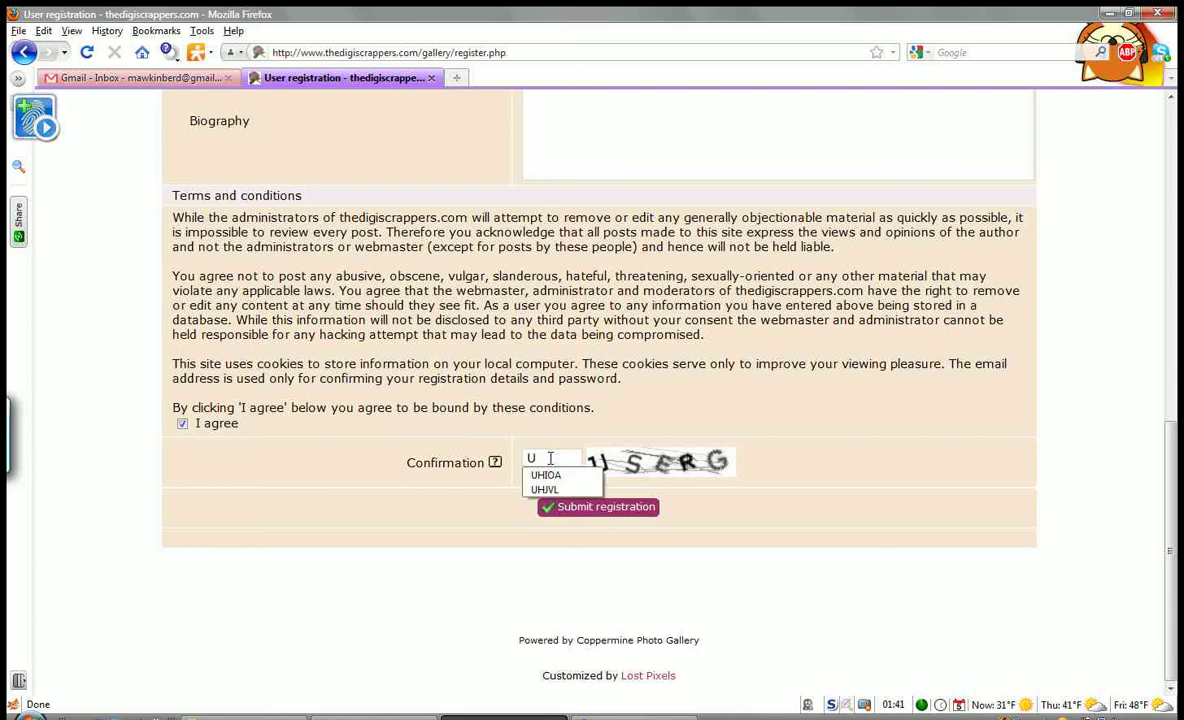
pyautogui.write('SE')
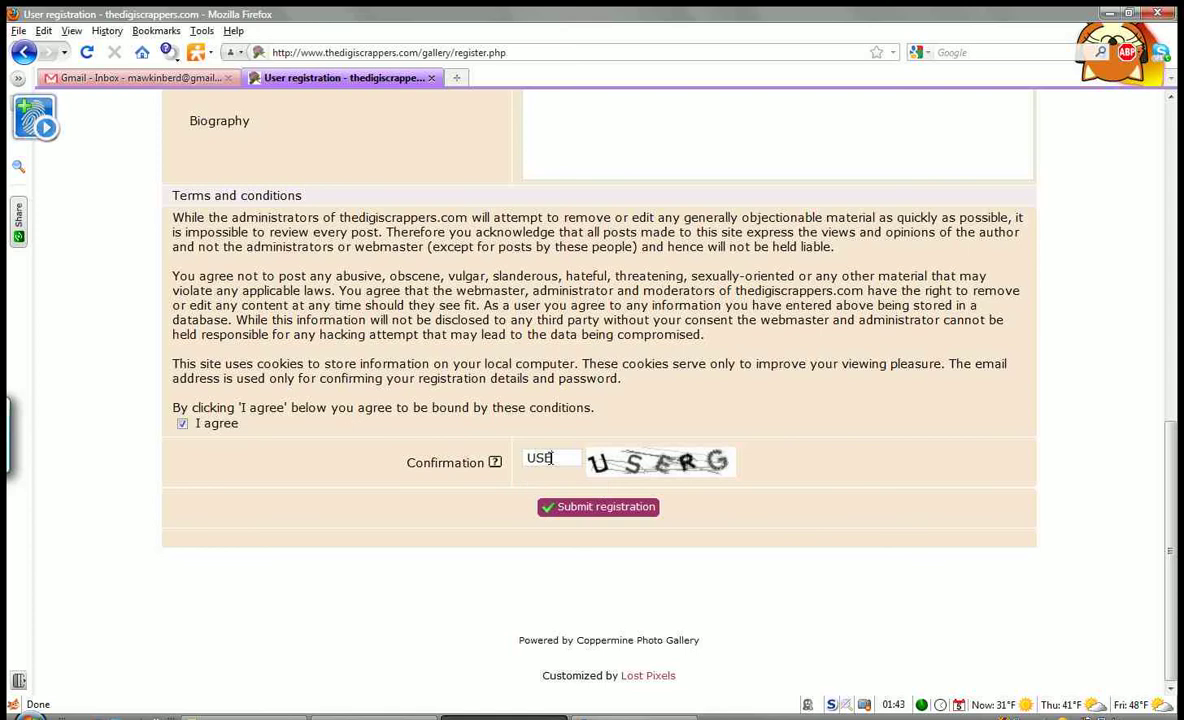
pyautogui.write('Rg')
pyautogui.press('BackSpace')
pyautogui.write('j')
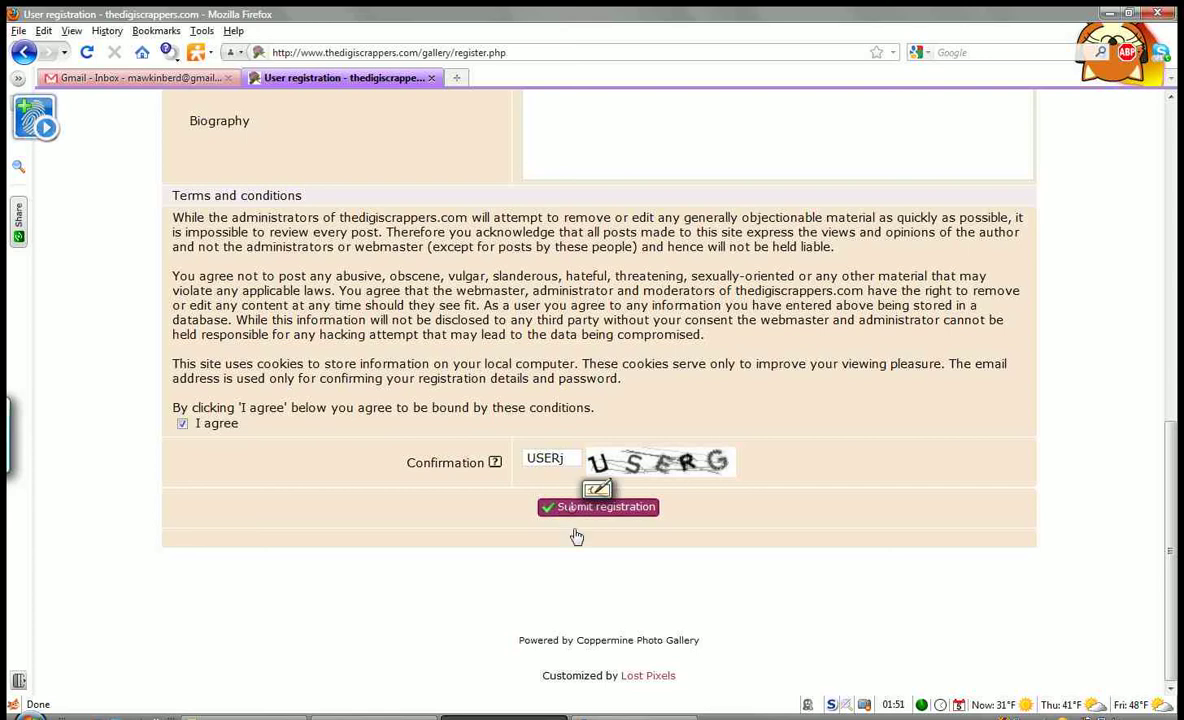
pyautogui.click(576, 532)
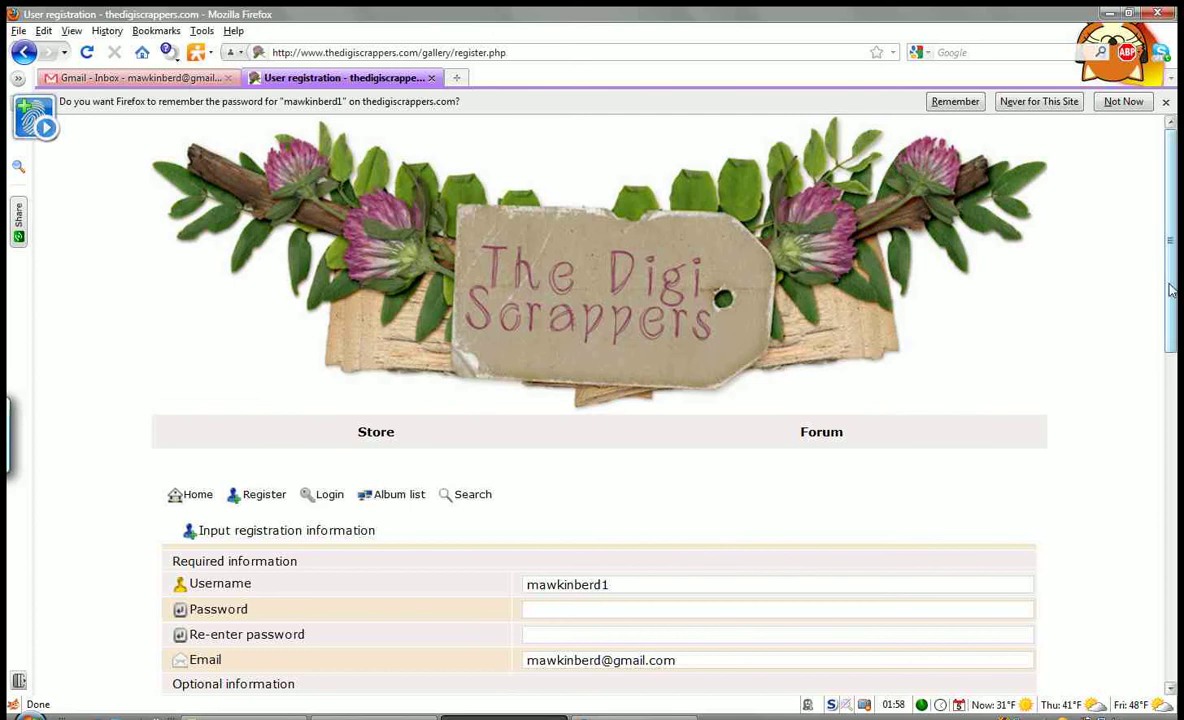
# Re-enter the cleared password in both password fields
pyautogui.moveTo(1170, 312); pyautogui.dragTo(1125, 575)
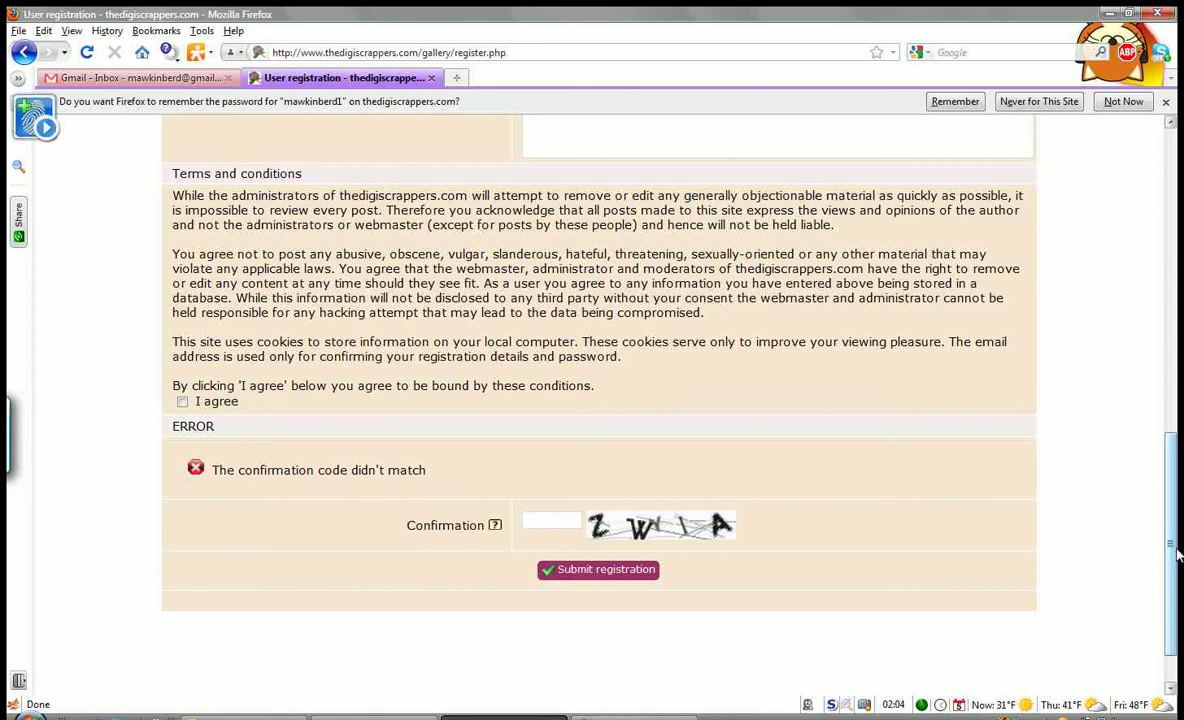
pyautogui.moveTo(1172, 530); pyautogui.dragTo(1178, 355)
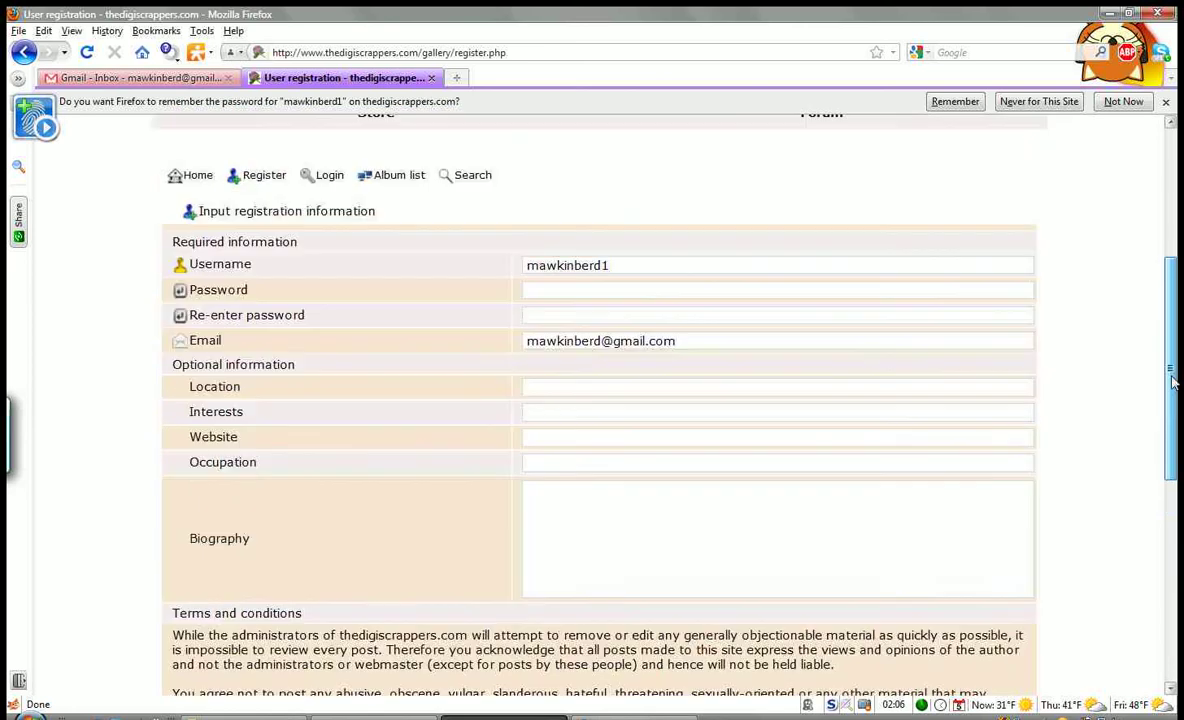
pyautogui.click(613, 287)
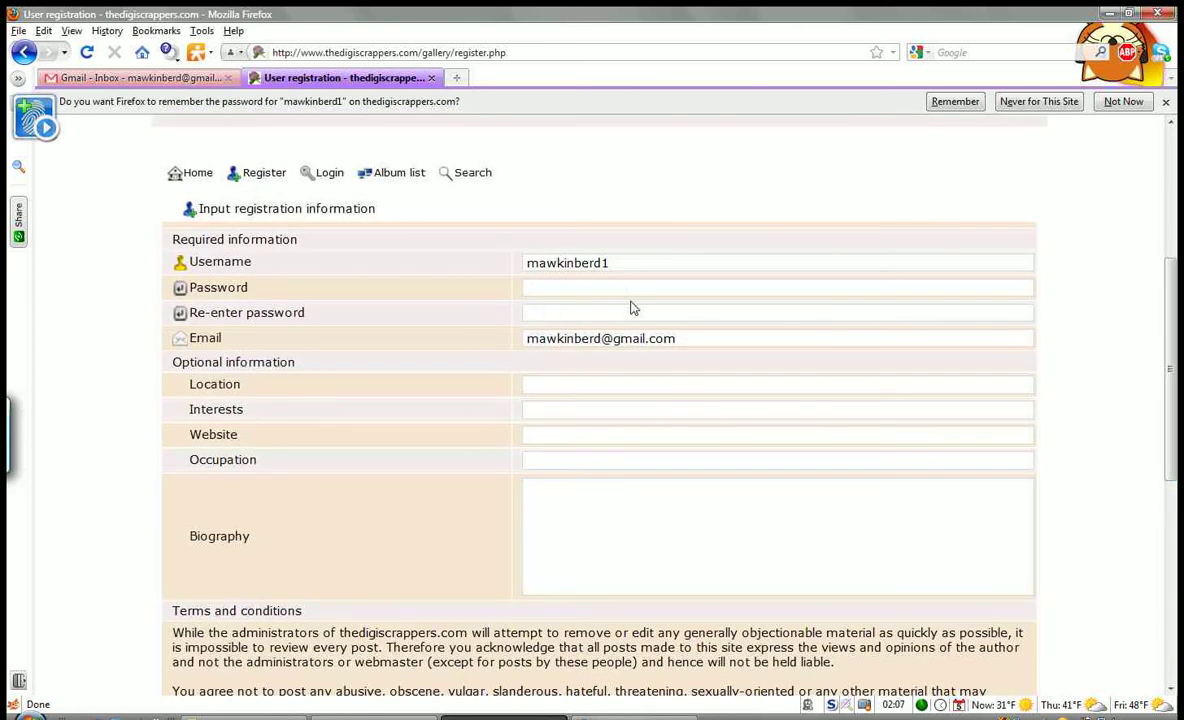
pyautogui.write('•••••••')
pyautogui.click(631, 308)
pyautogui.write('•••••••')
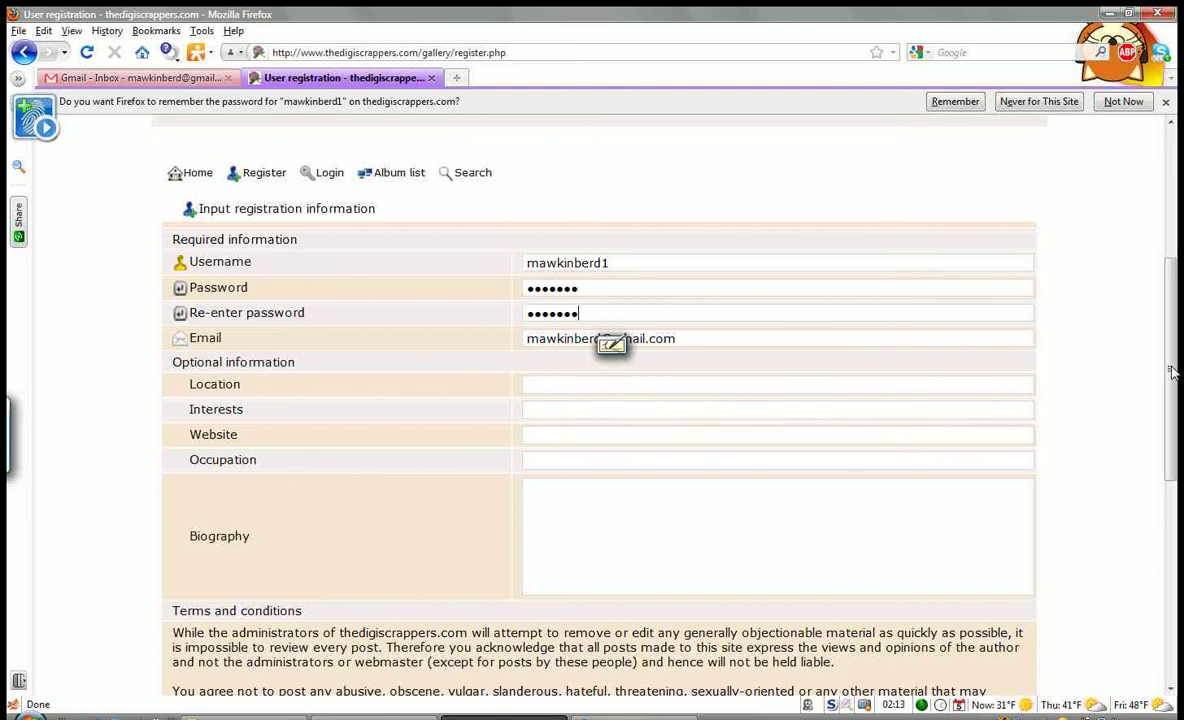
# Tick 'I agree', enter the CAPTCHA confirmation code, and submit the registration again
pyautogui.scroll(-1, 1170, 476)
pyautogui.scroll(-5, 1170, 476)
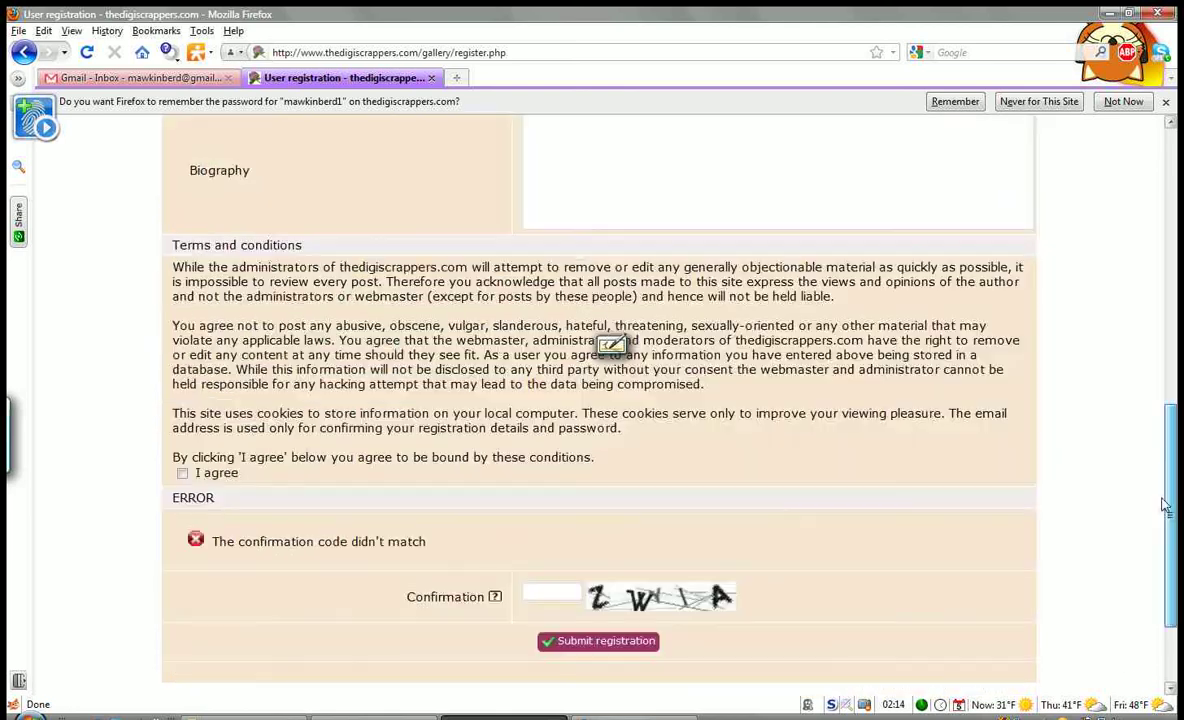
pyautogui.click(182, 474)
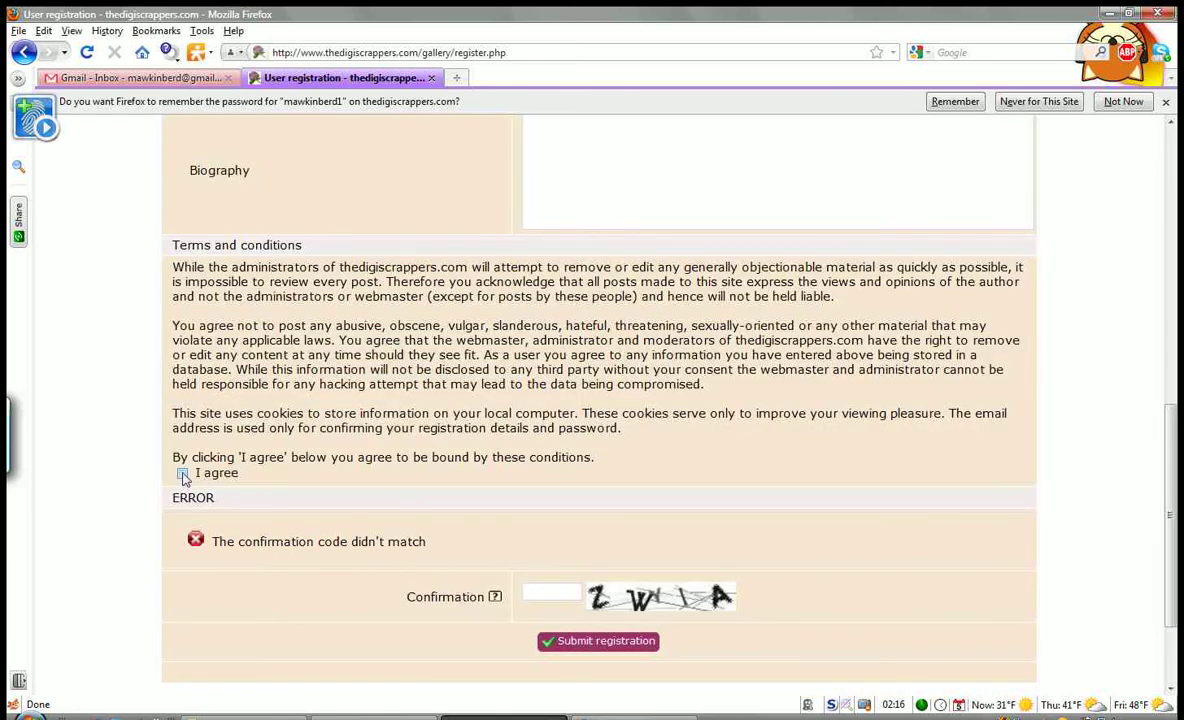
pyautogui.click(553, 592)
pyautogui.write('Z')
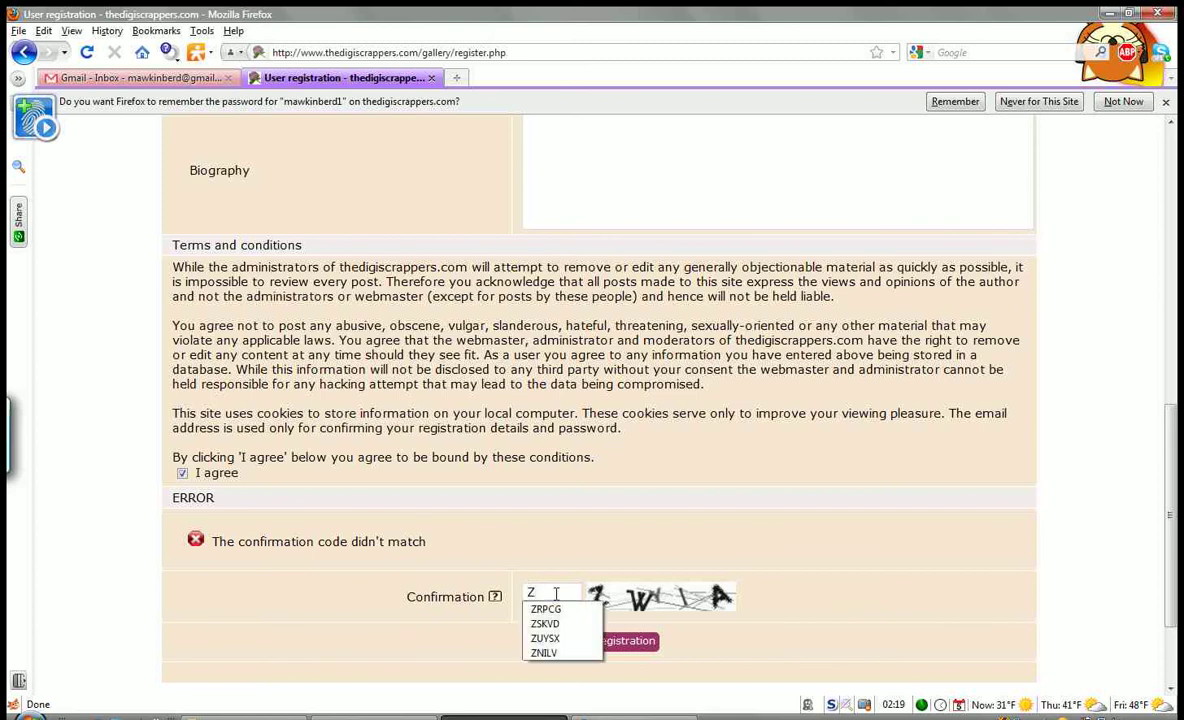
pyautogui.write('WY')
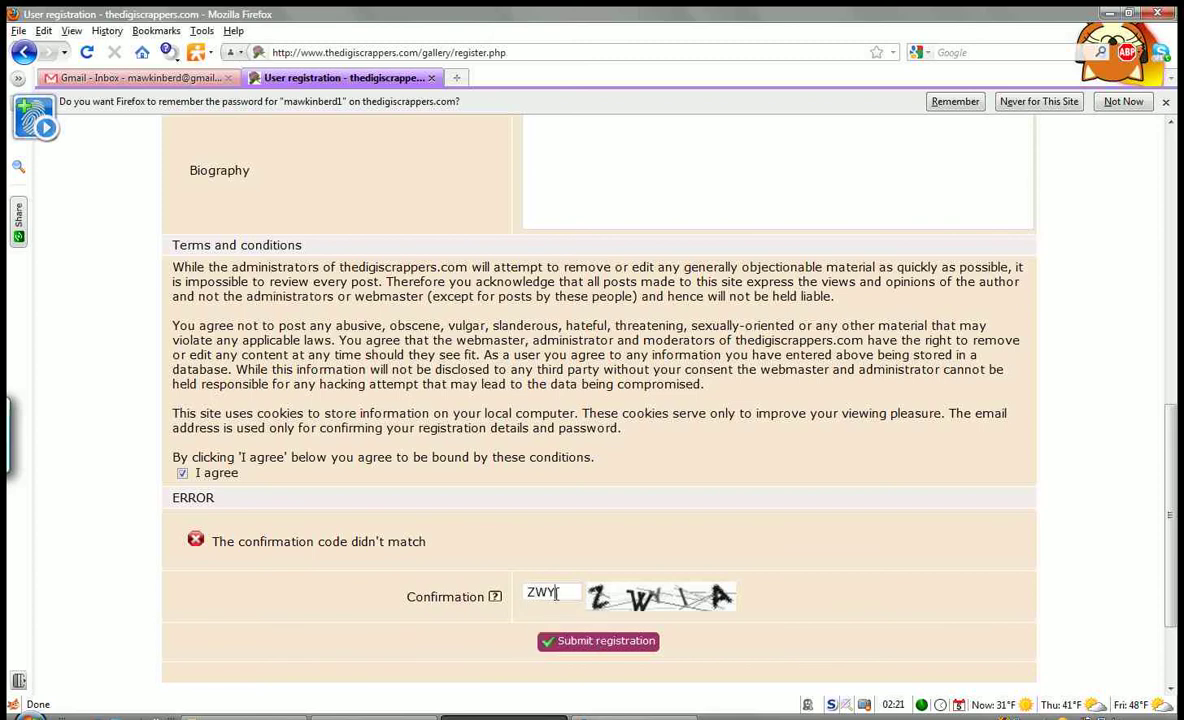
pyautogui.write('A')
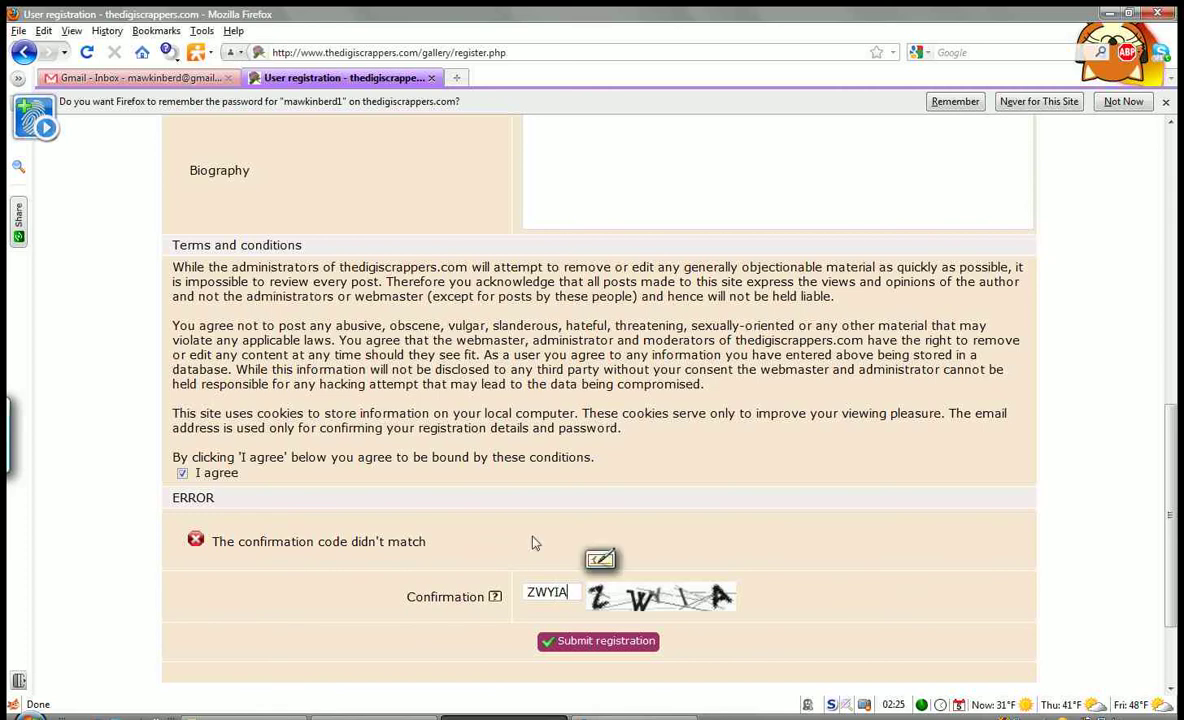
pyautogui.click(591, 645)
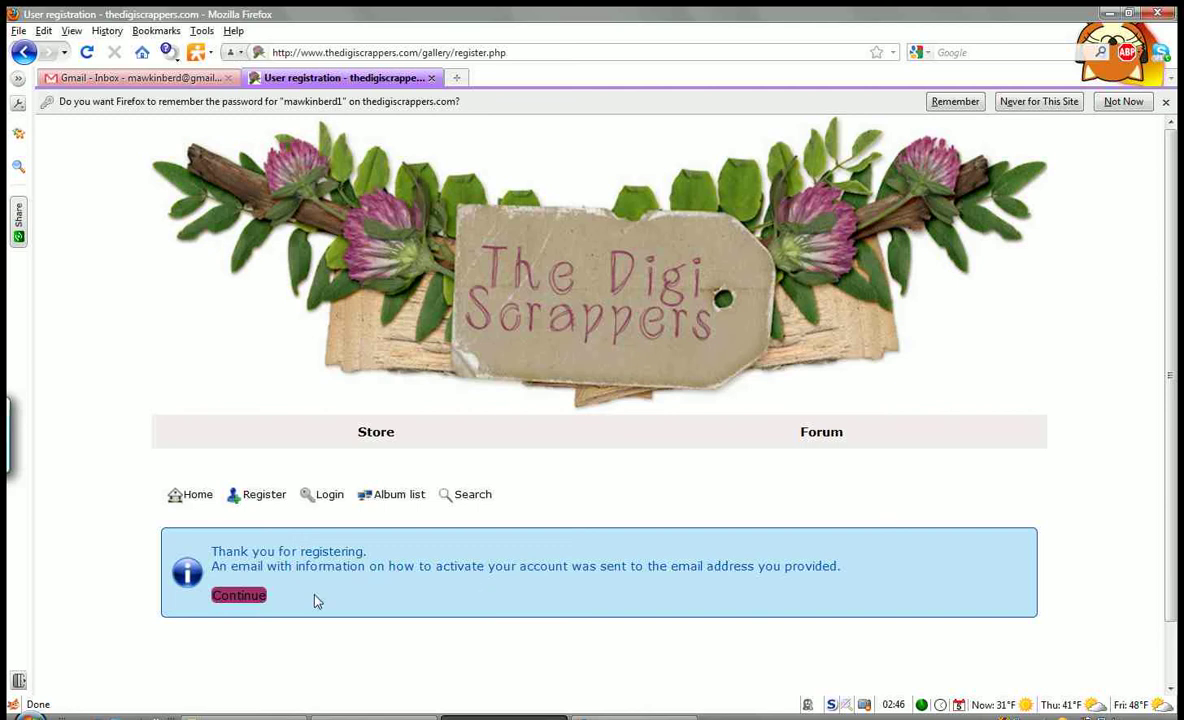
# Dismiss the registration thank-you notice and switch to the Gmail inbox tab
pyautogui.click(252, 598)
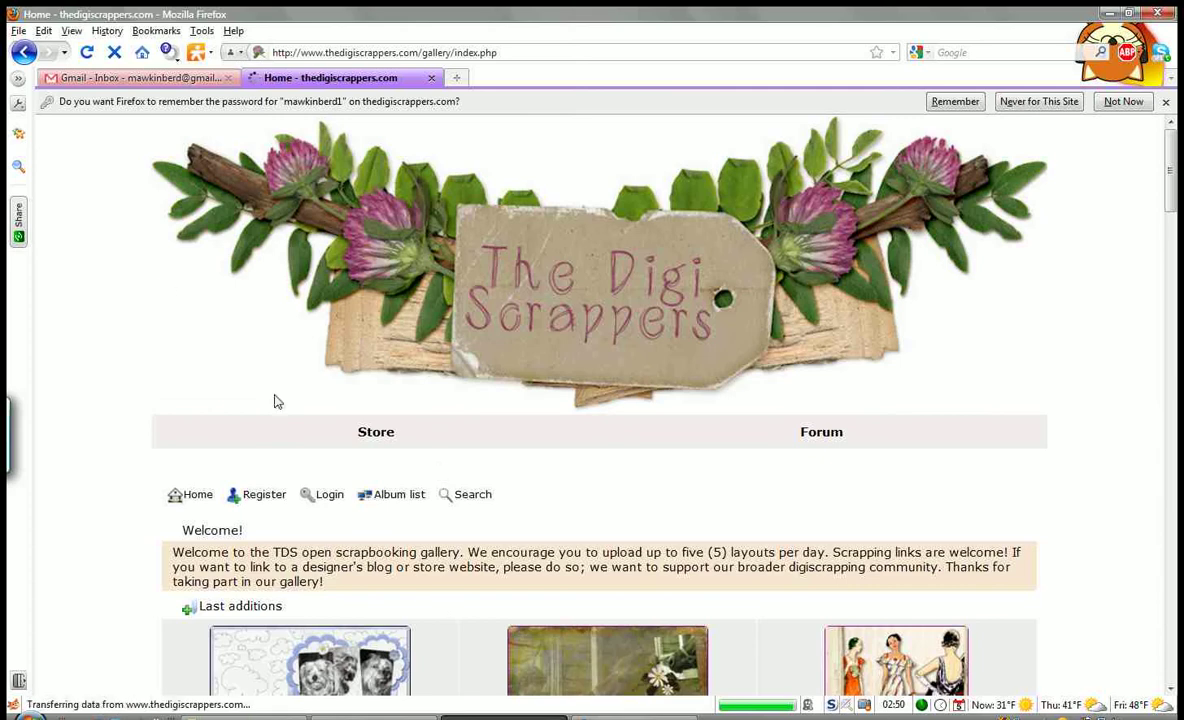
pyautogui.click(127, 80)
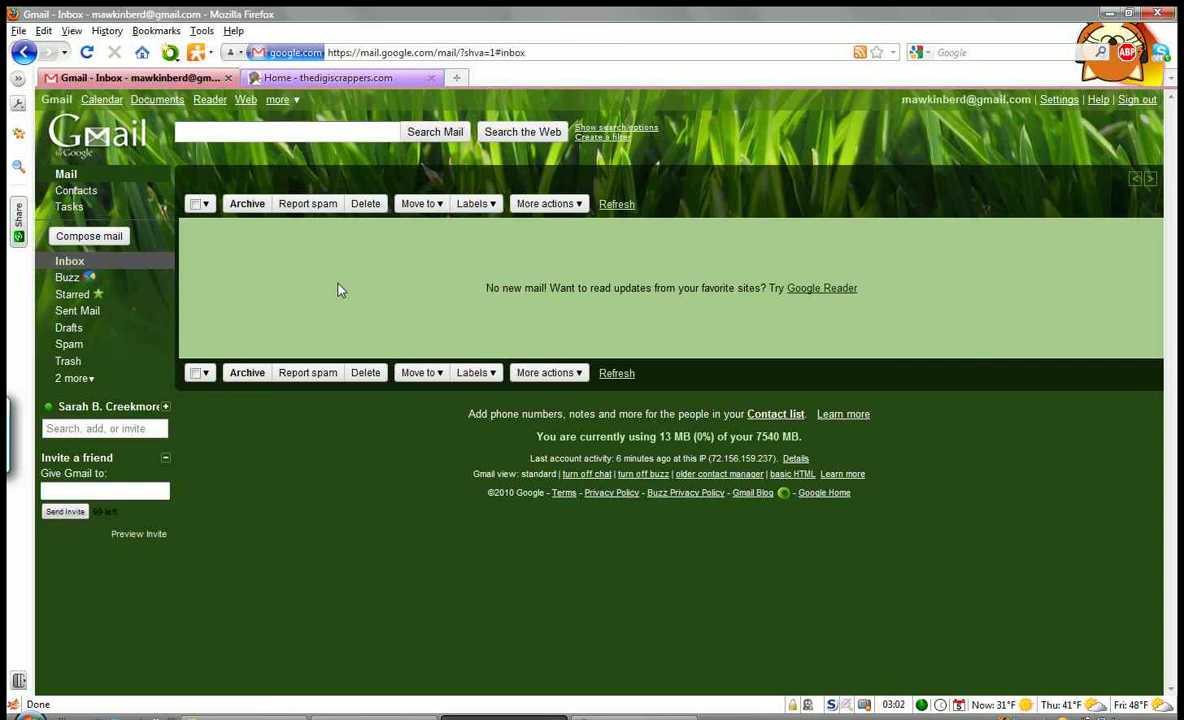
# Find the thedigiscrappers.com registration confirmation email and follow its activation link
pyautogui.click(84, 366)
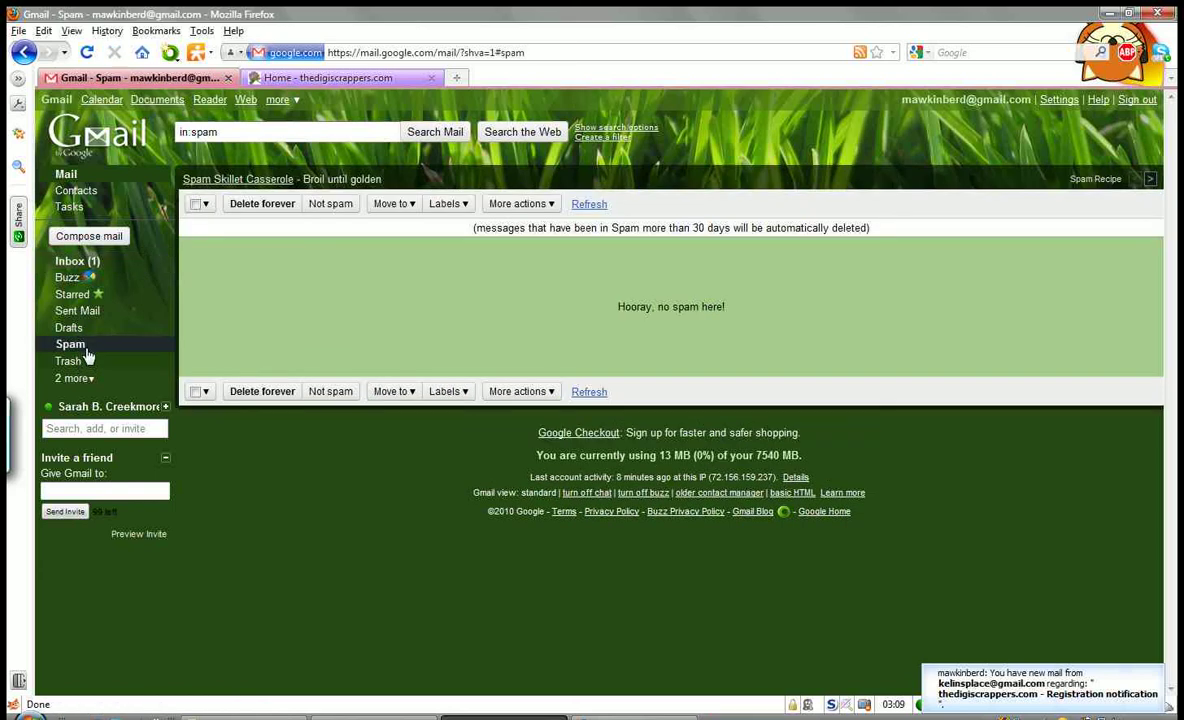
pyautogui.click(86, 262)
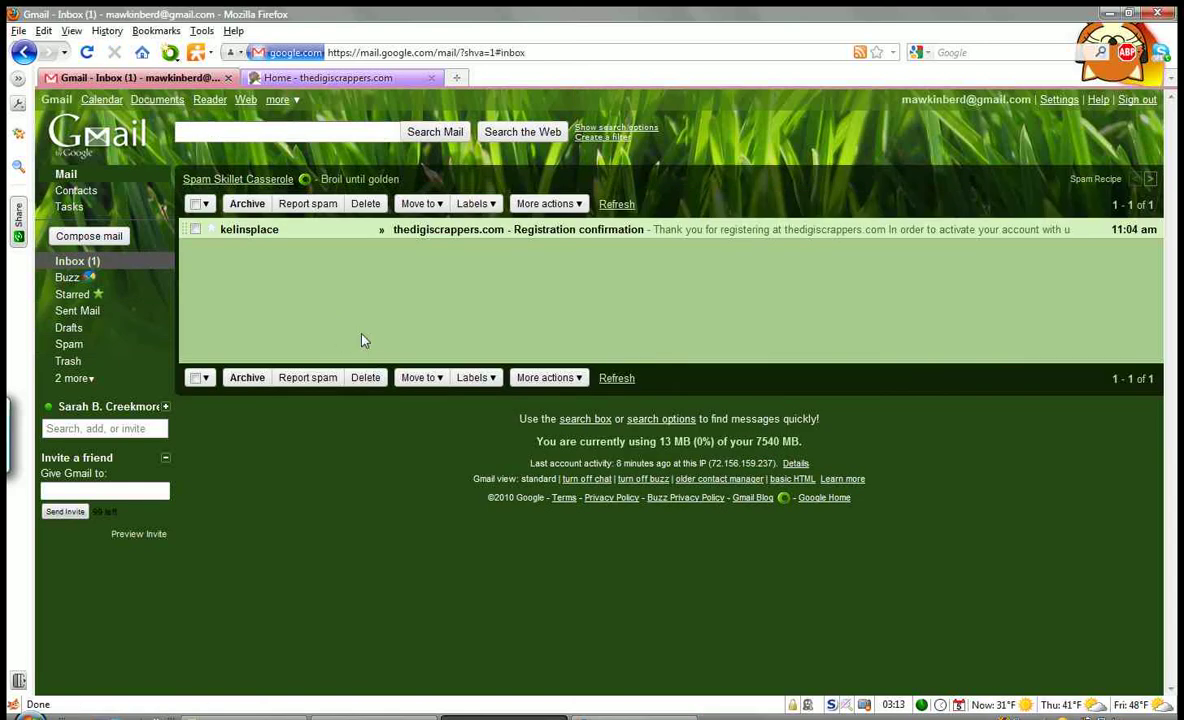
pyautogui.click(445, 232)
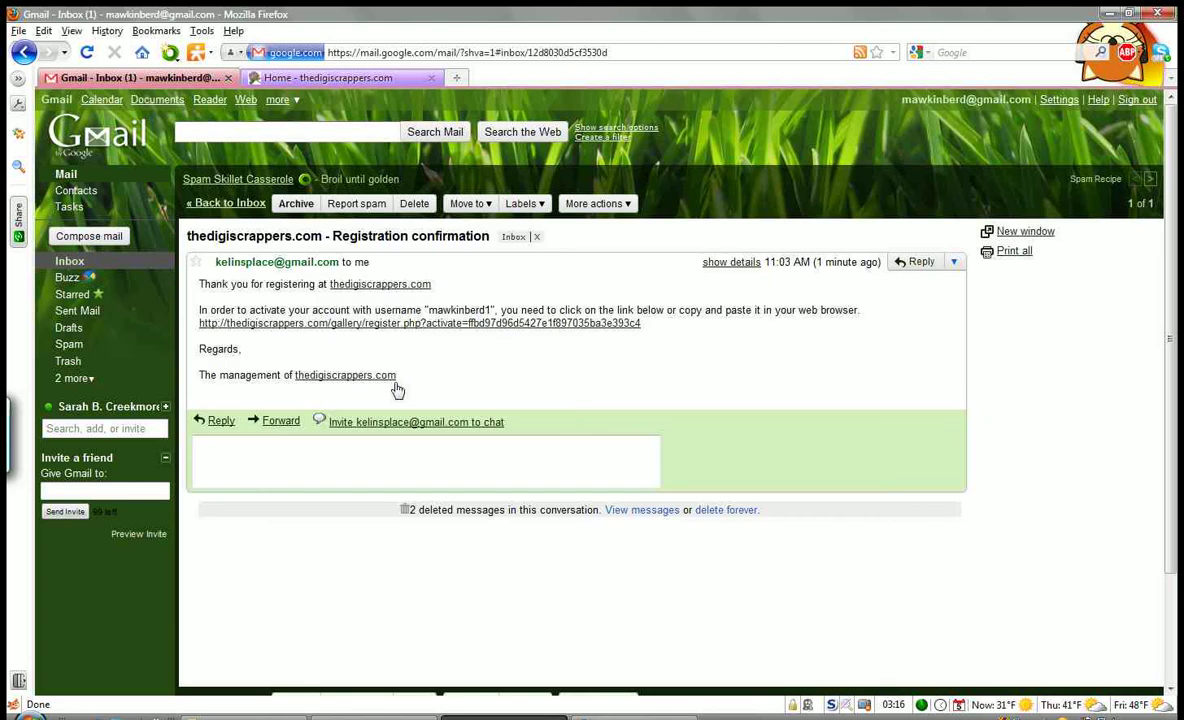
pyautogui.click(393, 325)
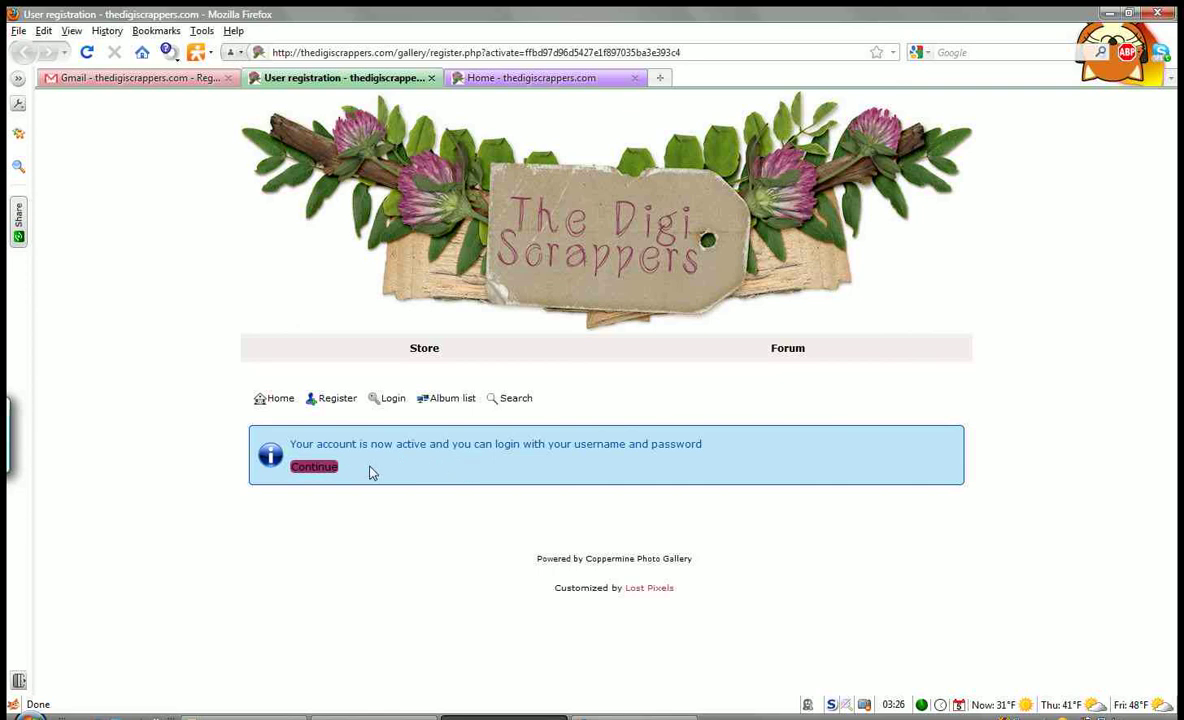
# Go to the login page, complete the new username, retype the password, and tick Remember me
pyautogui.click(313, 469)
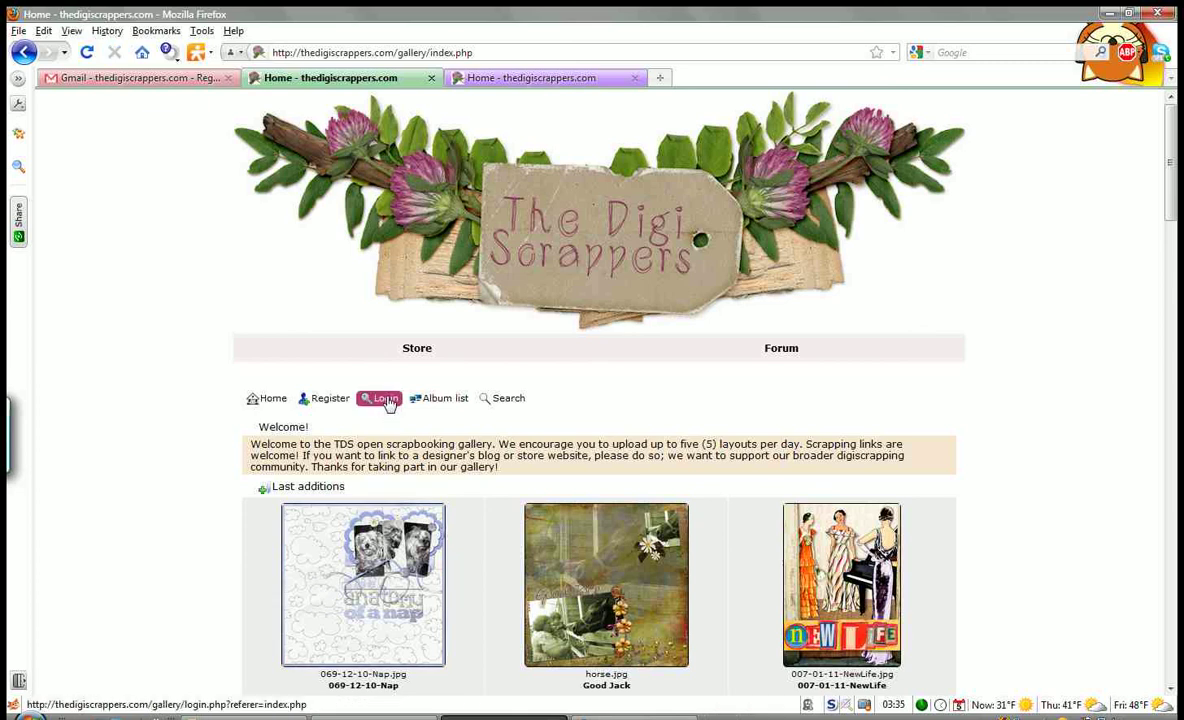
pyautogui.click(385, 399)
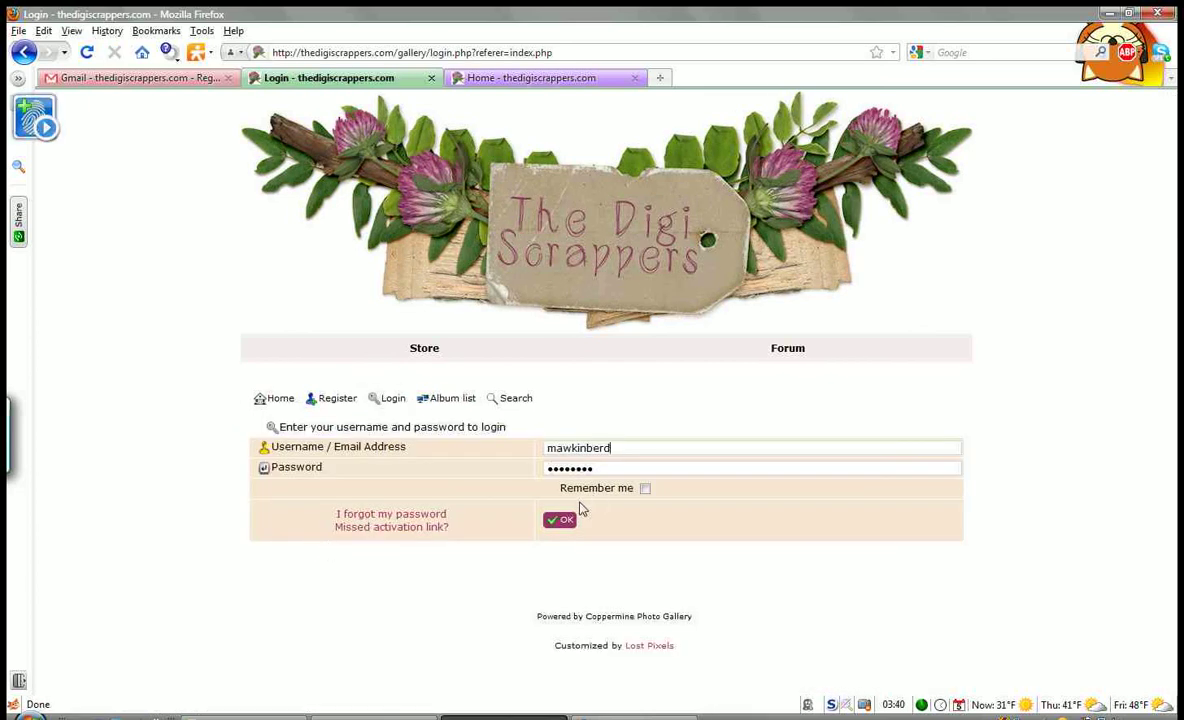
pyautogui.write('1')
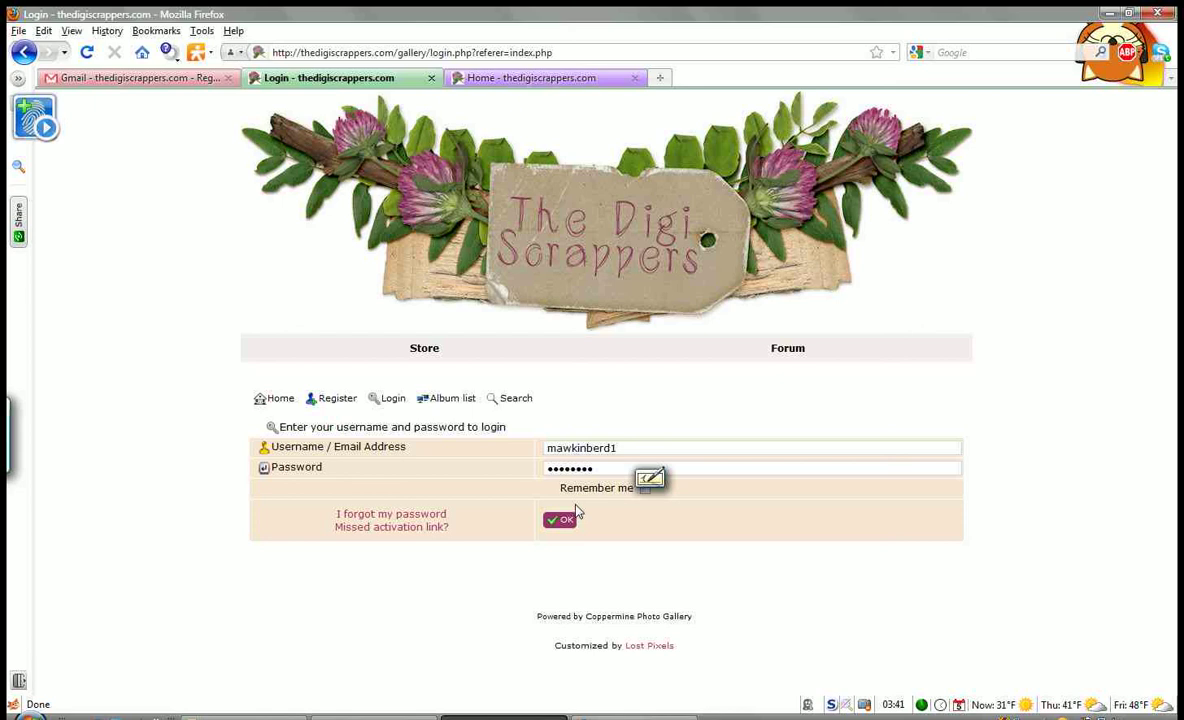
pyautogui.press('Tab')
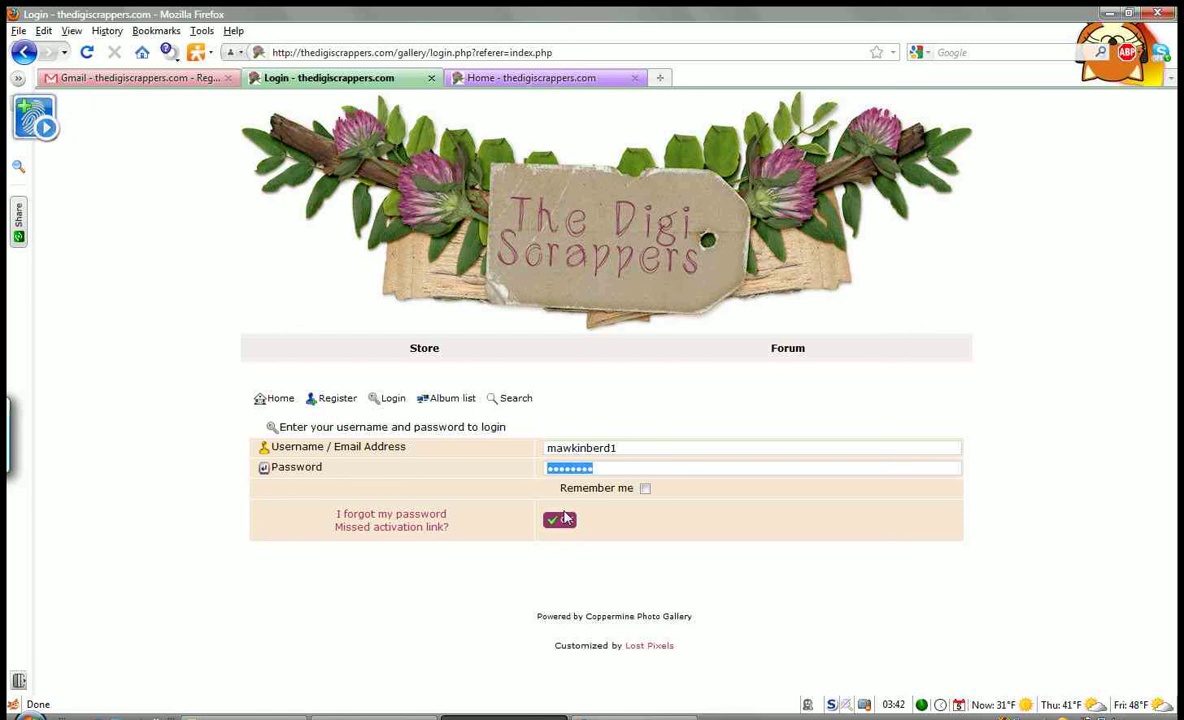
pyautogui.write('••••')
pyautogui.write('•••')
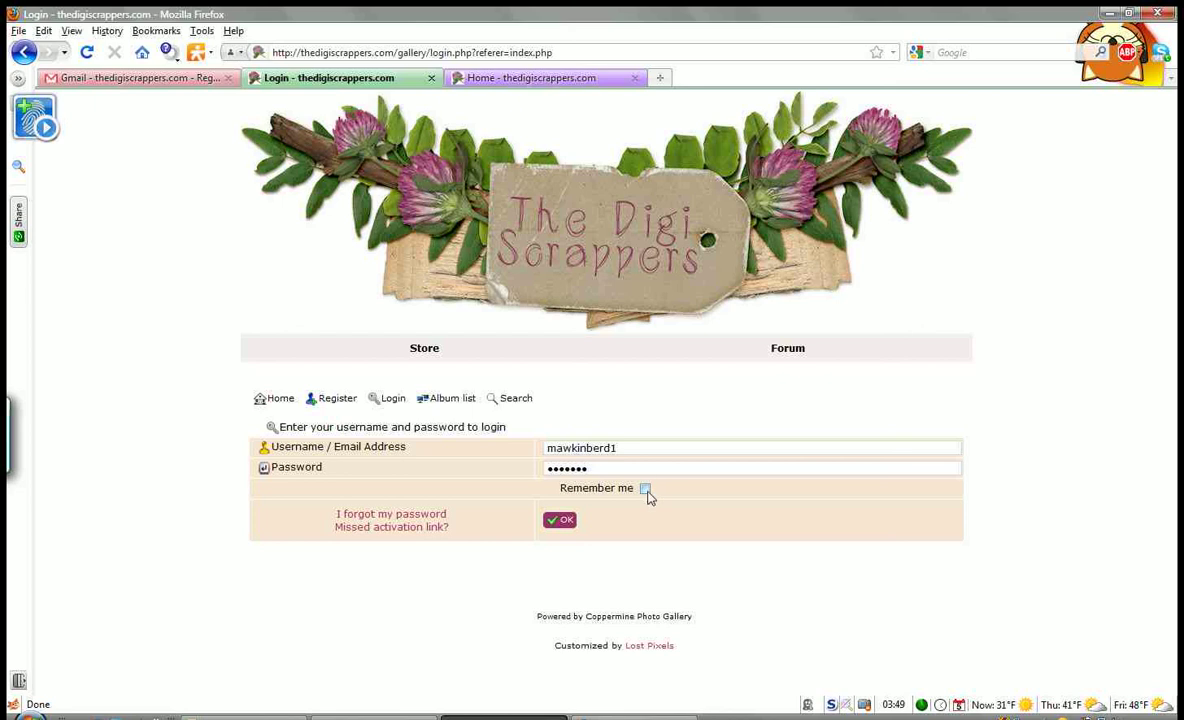
pyautogui.click(646, 490)
# Log in with the new account and scroll up to the welcome banner
pyautogui.click(560, 522)
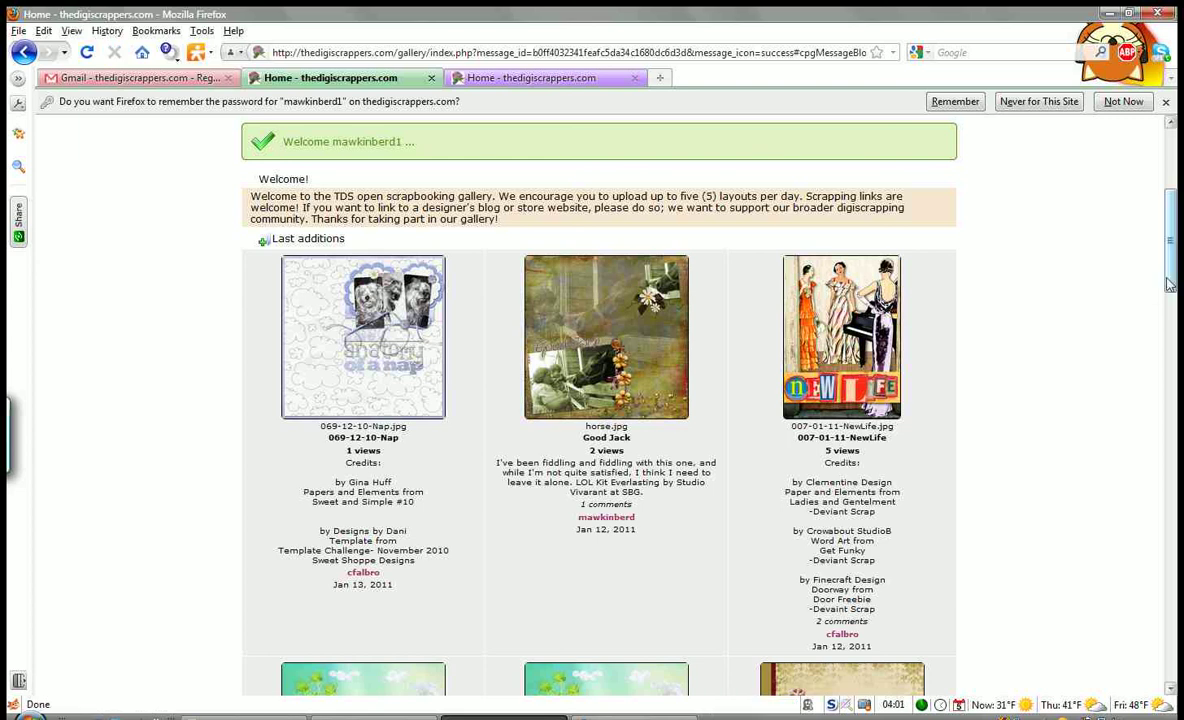
pyautogui.moveTo(1178, 258); pyautogui.dragTo(1178, 220)
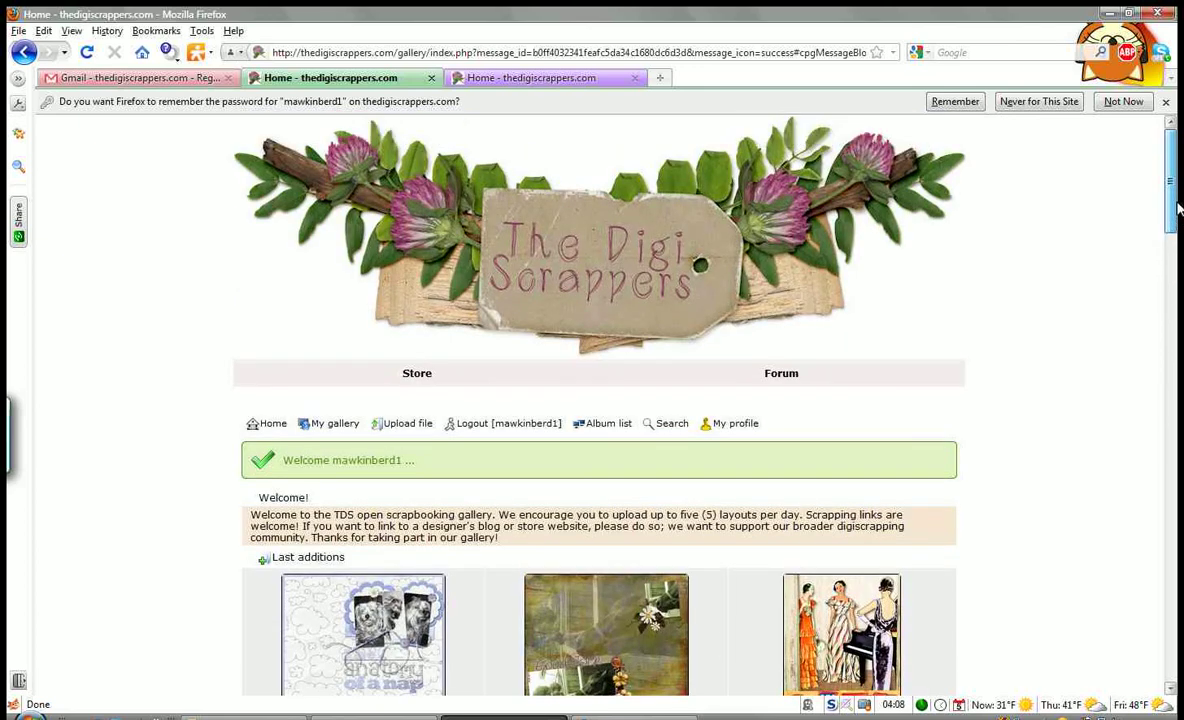